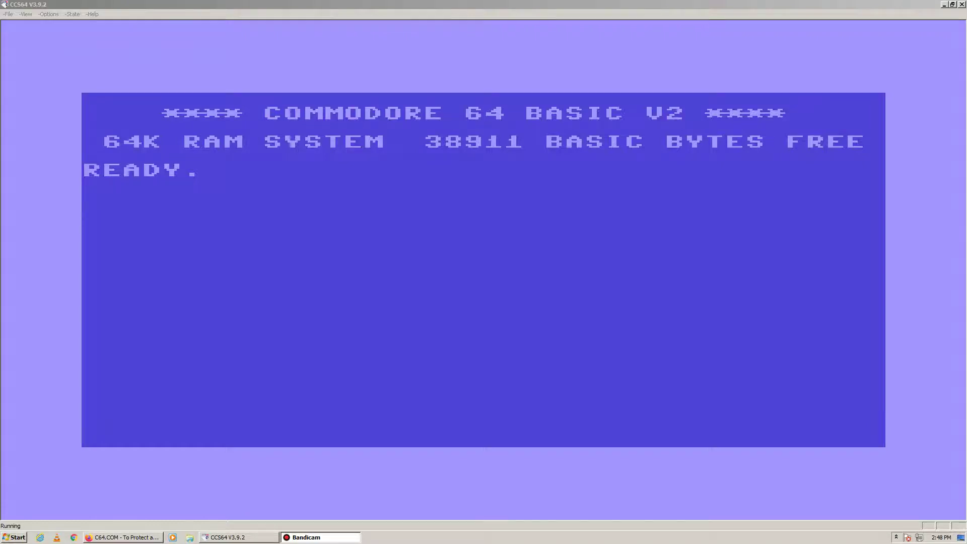
Open the emulator's Input settings.
left_click(367, 3)
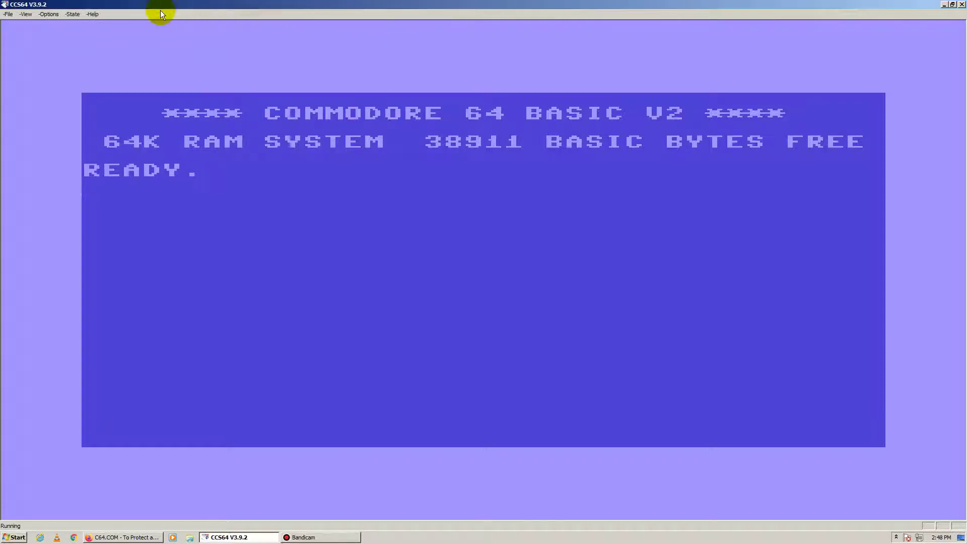
left_click(50, 14)
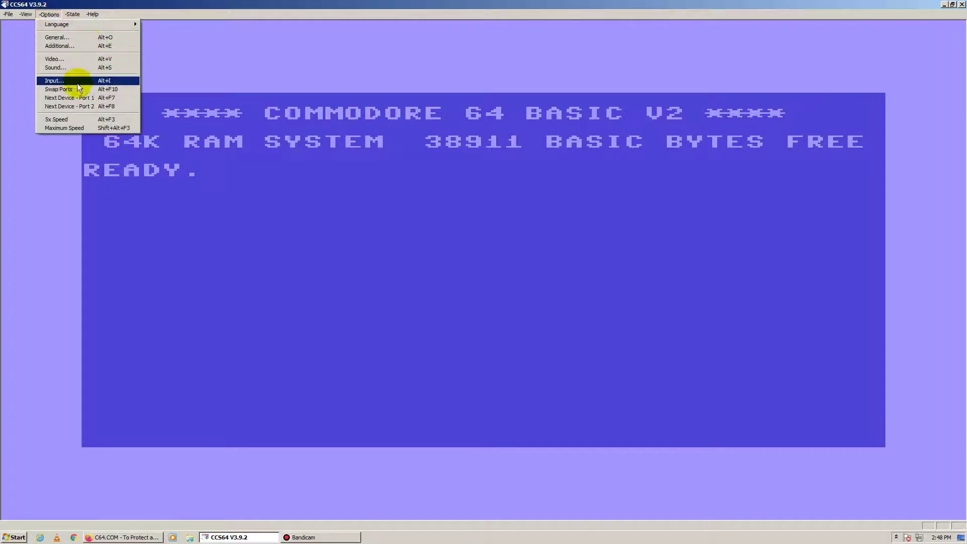
left_click(79, 82)
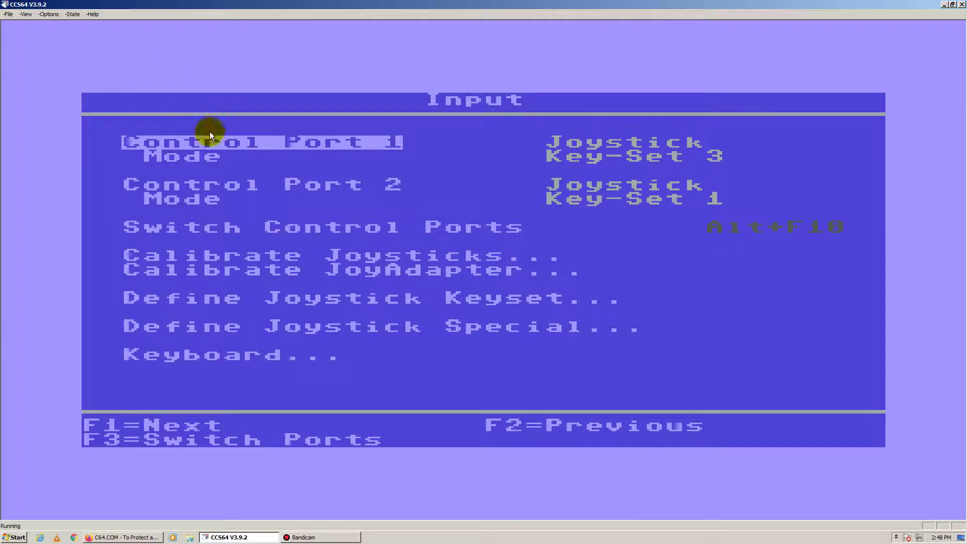
Set the mode of Control Port 1 to PC Gameport 1.
key("Down")
key("Down")
key("Down")
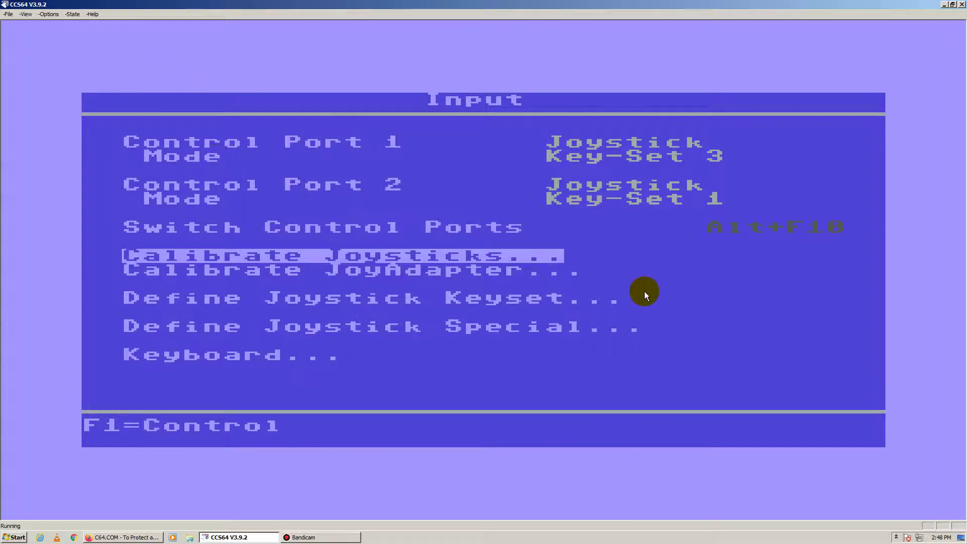
key("Up")
key("Up")
key("Up")
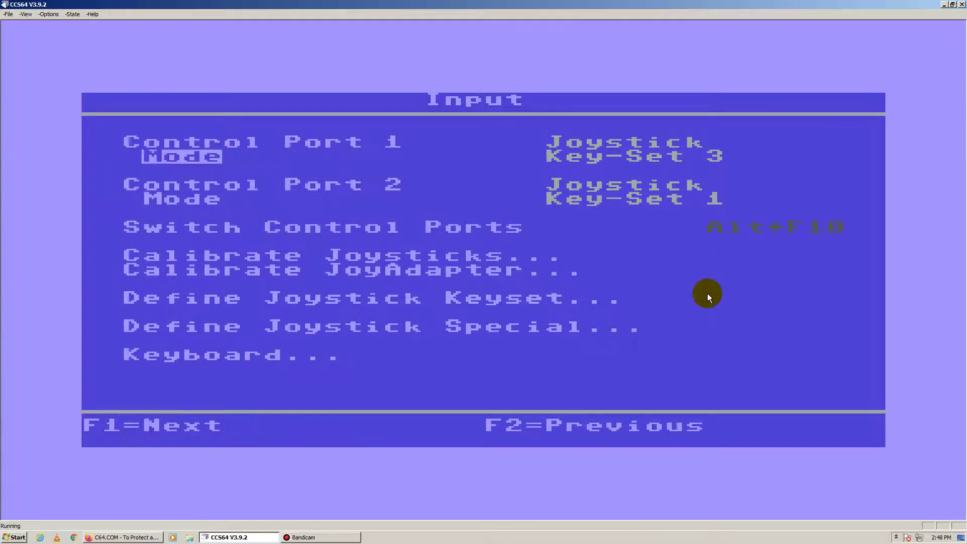
key("F2")
key("F2")
key("F2")
key("F1")
key("F1")
key("F1")
key("F1")
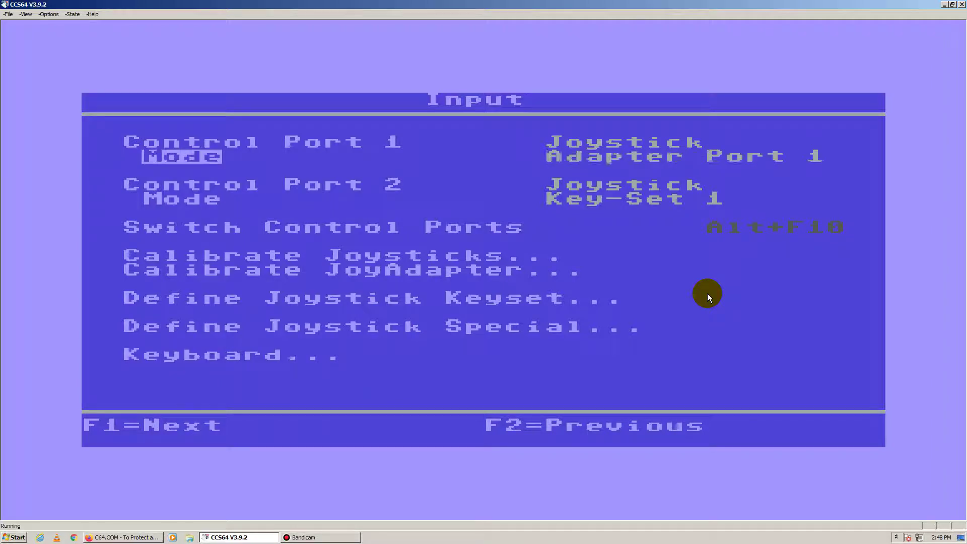
key("F1")
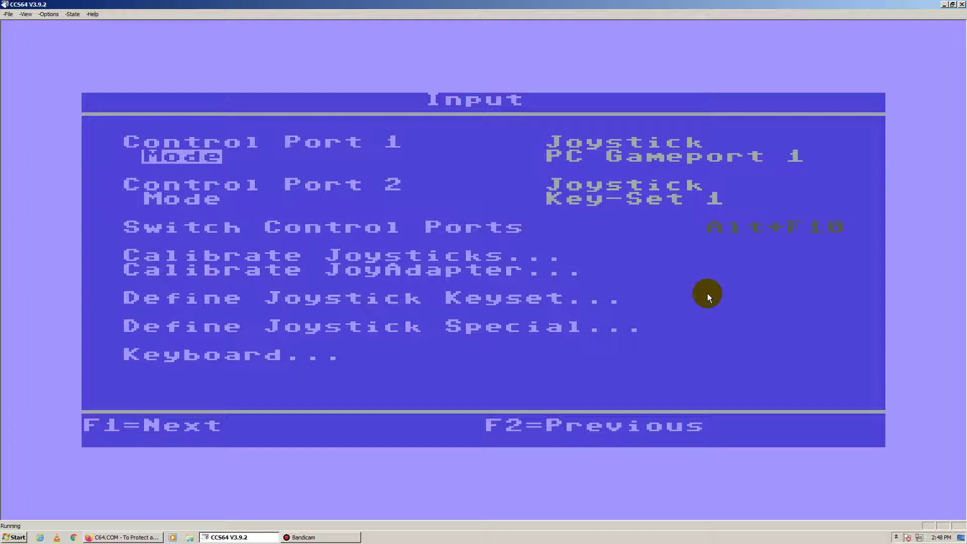
Set the mode of Control Port 2 to PC Gameport 2.
key("Down")
key("F1")
key("F1")
key("F1")
key("F1")
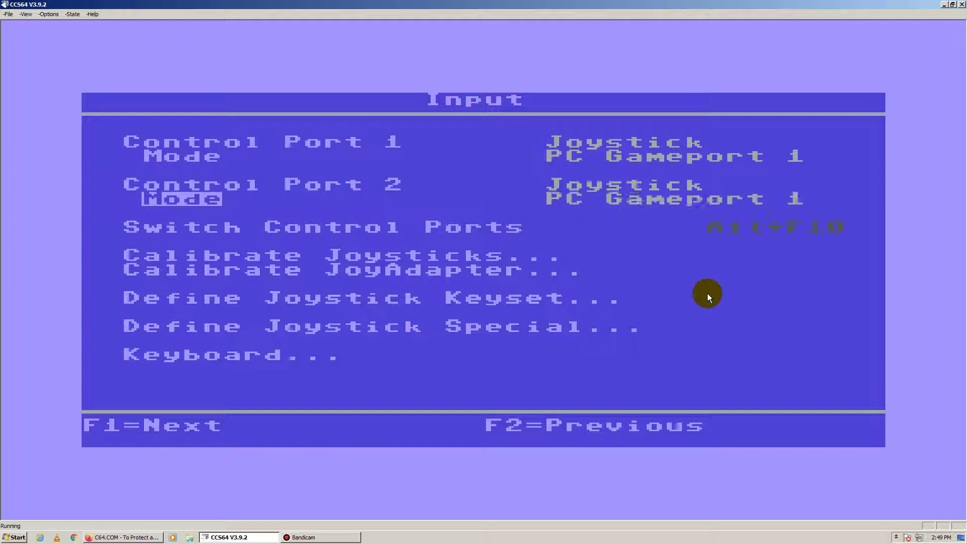
key("F1")
Set the mode of Control Port 1 to Key-Set 1.
key("Up")
key("Up")
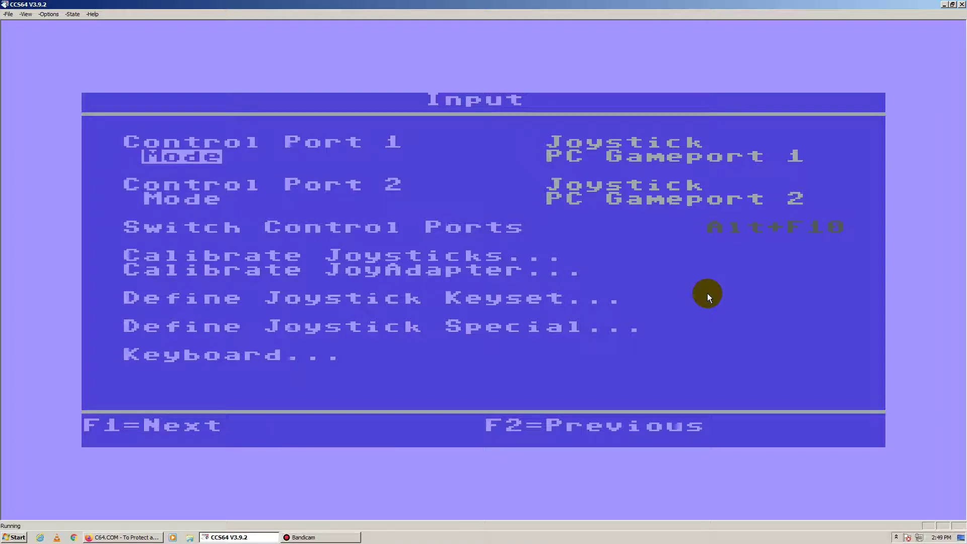
key("Up")
key("Down")
key("Down")
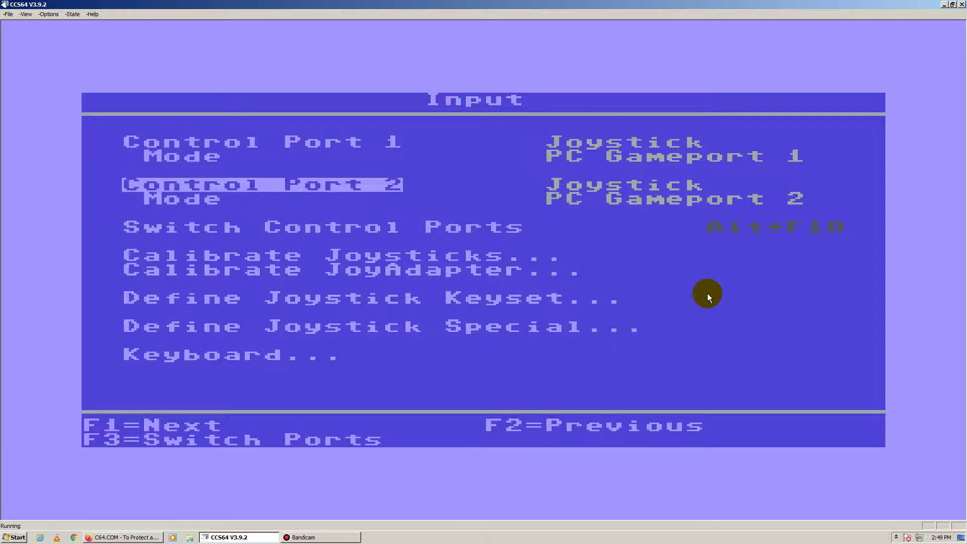
key("Up")
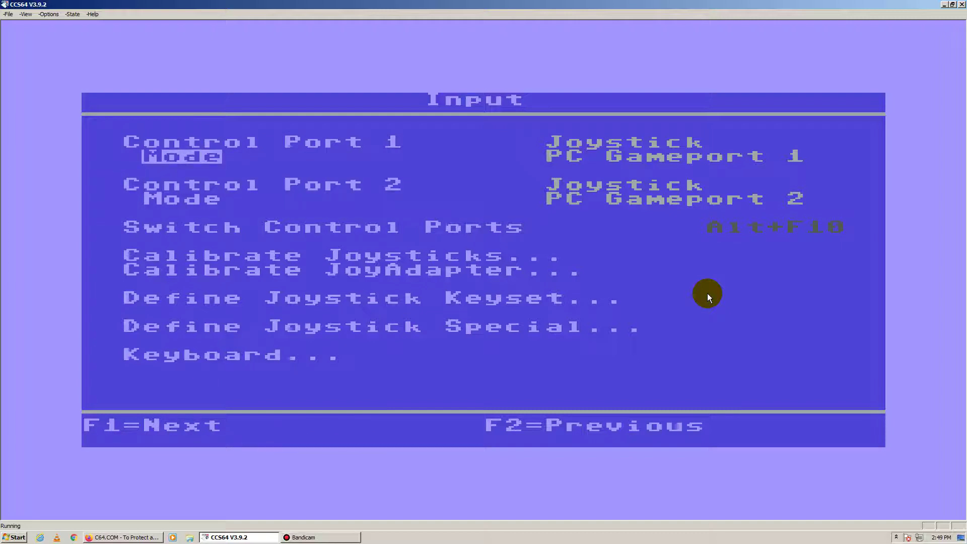
key("Right")
key("Right")
key("Left")
key("Left")
key("Left")
key("Left")
key("Left")
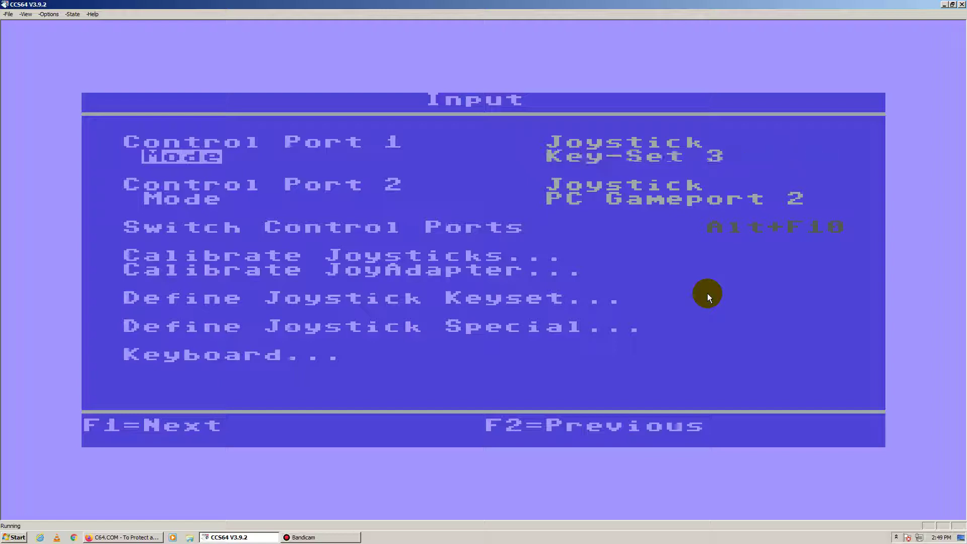
key("Left")
key("Left")
Set the mode of Control Port 2 to Key-Set 3.
key("Down")
key("Down")
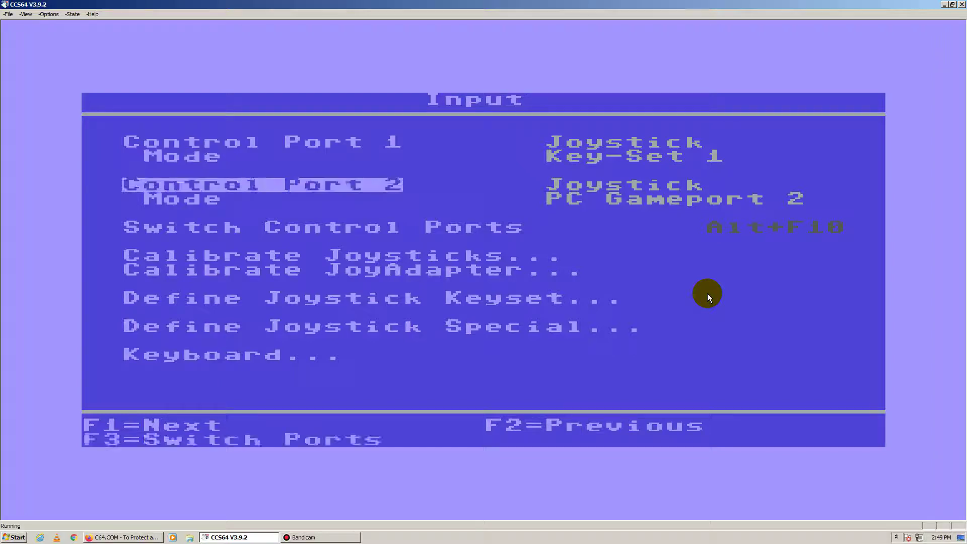
key("Left")
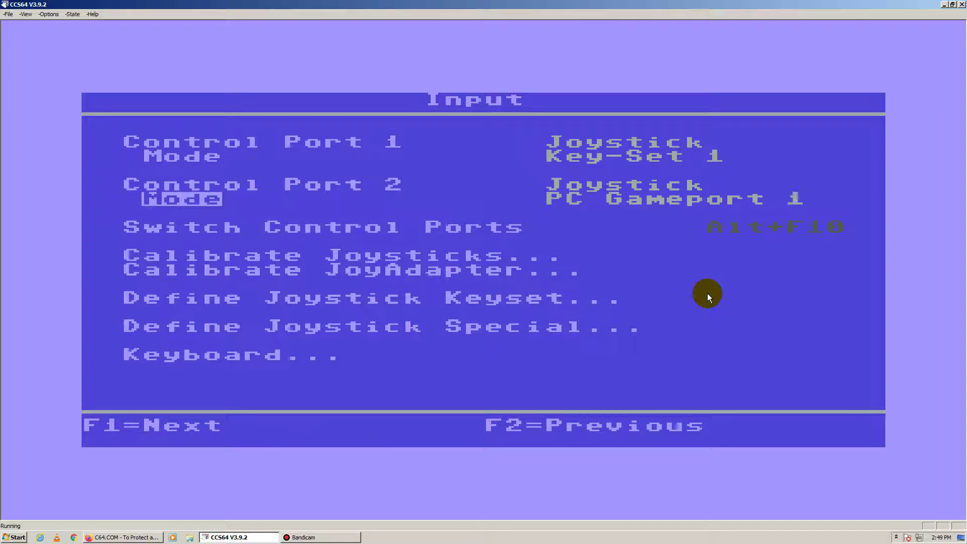
key("Left")
key("Left")
key("Left")
key("Left")
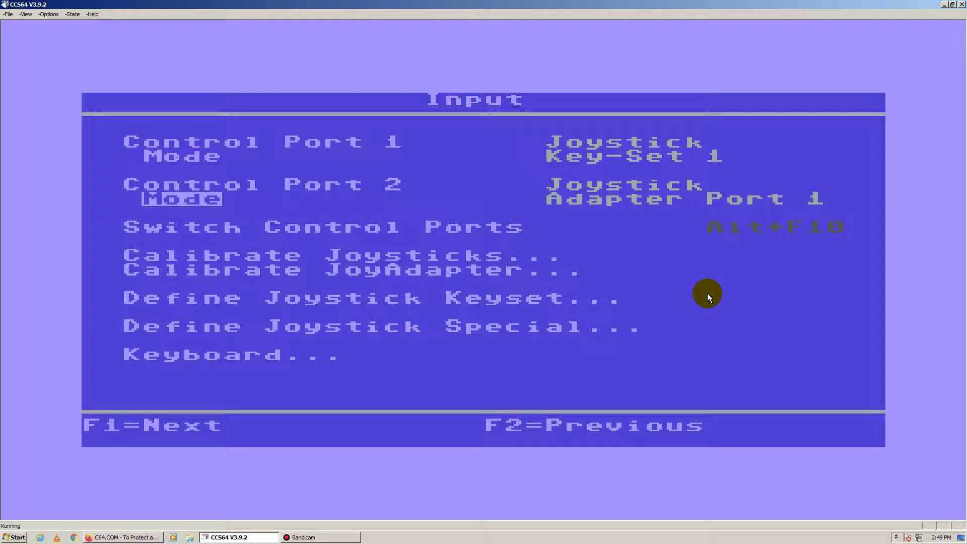
key("Right")
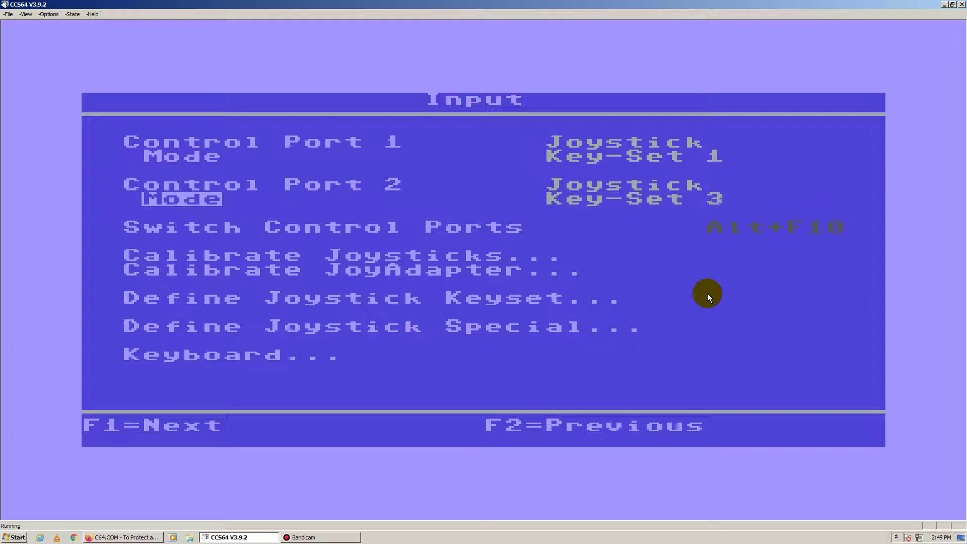
Swap the assignments of the two control ports back and forth with Switch Control Ports, ending in their original order.
key("Down")
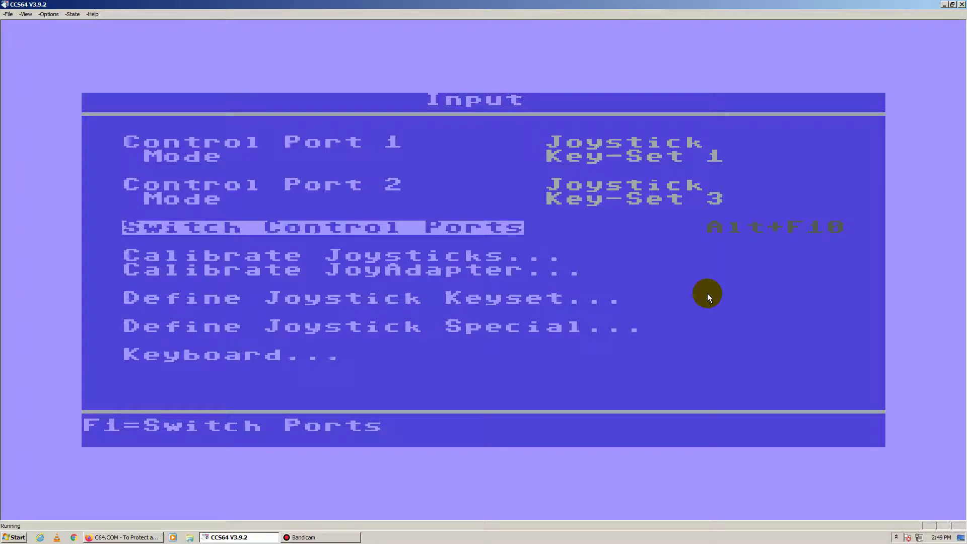
key("Return")
key("Return")
key("Return")
key("Return")
key("Return")
key("Return")
key("Return")
key("Return")
key("Return")
key("Return")
Open the Define Joystick Keyset settings from the Input settings.
key("Up")
key("Up")
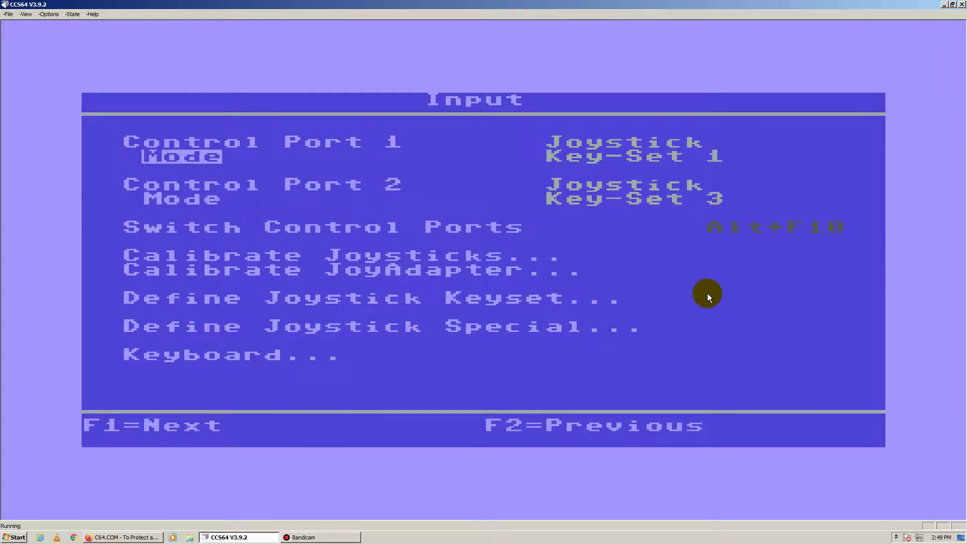
key("Down")
key("Down")
key("Down")
key("Down")
key("Down")
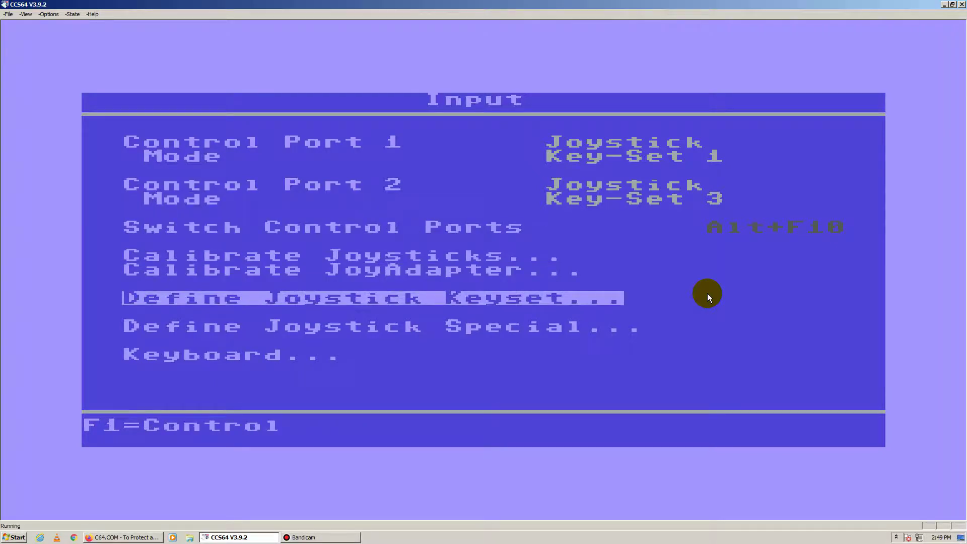
key("Return")
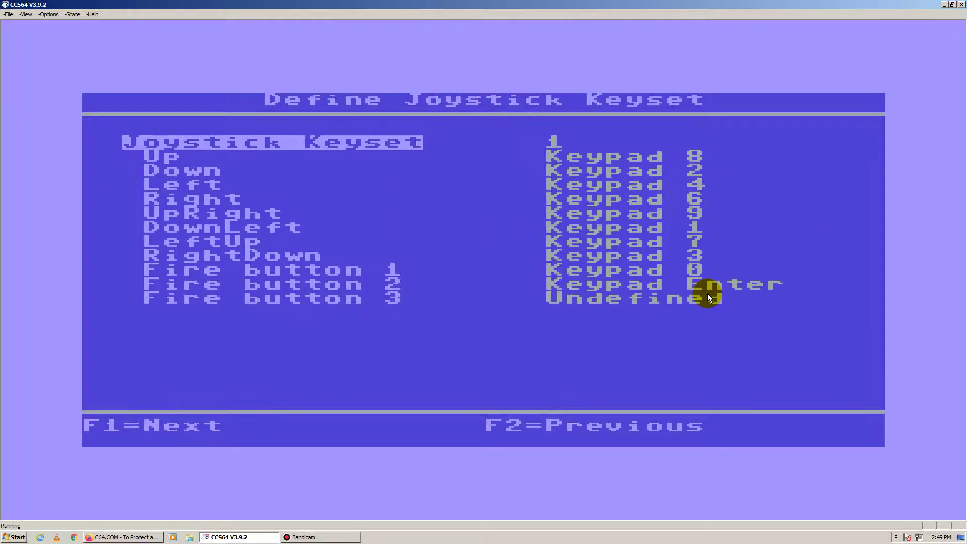
Assign the cursor-up key to the Up direction of joystick keyset 1.
key("Down")
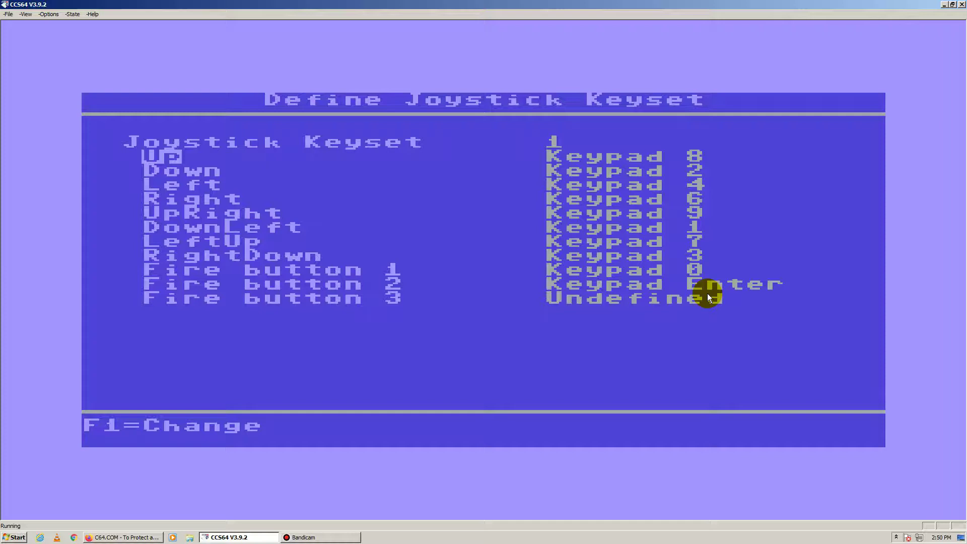
key("F1")
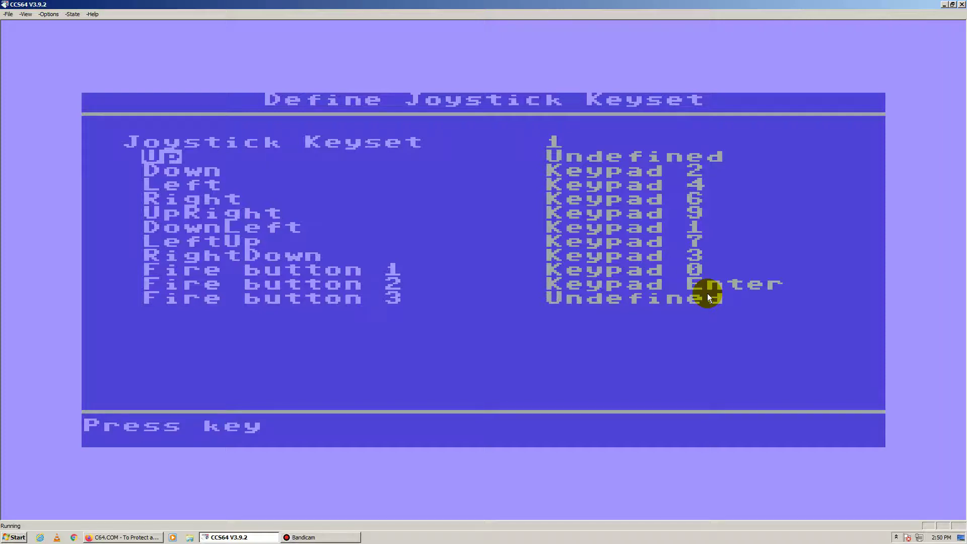
key("Up")
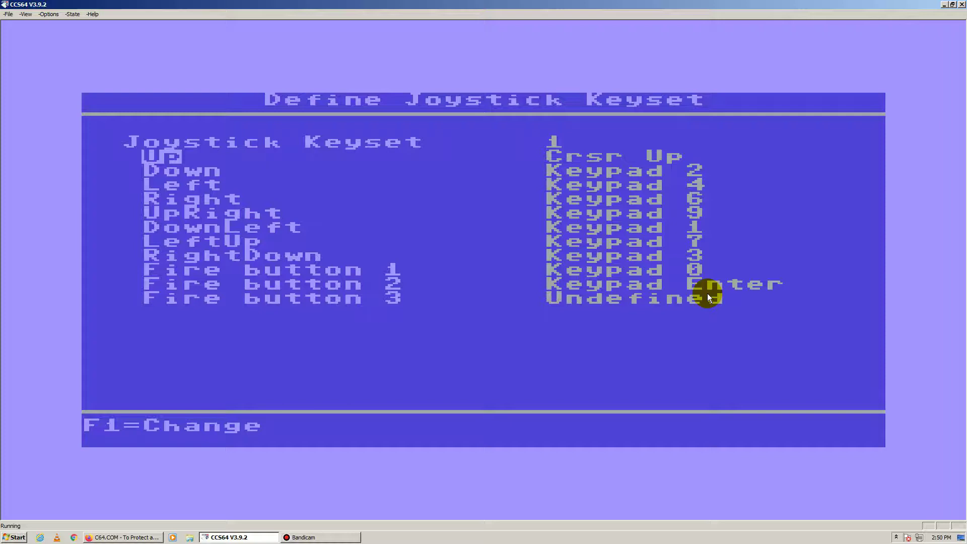
Assign W, S, A and D to the Up, Down, Left and Right directions of joystick keyset 1.
key("F1")
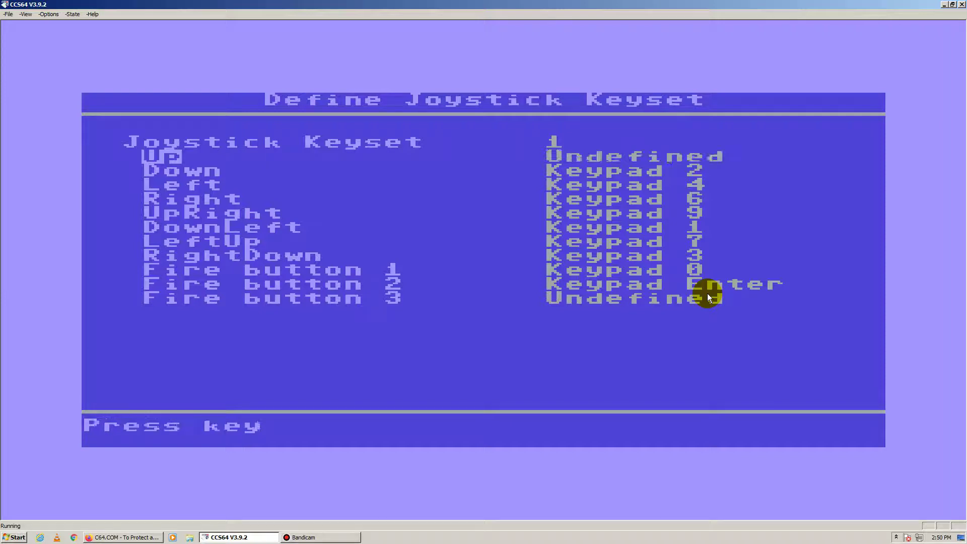
key("w")
key("Down")
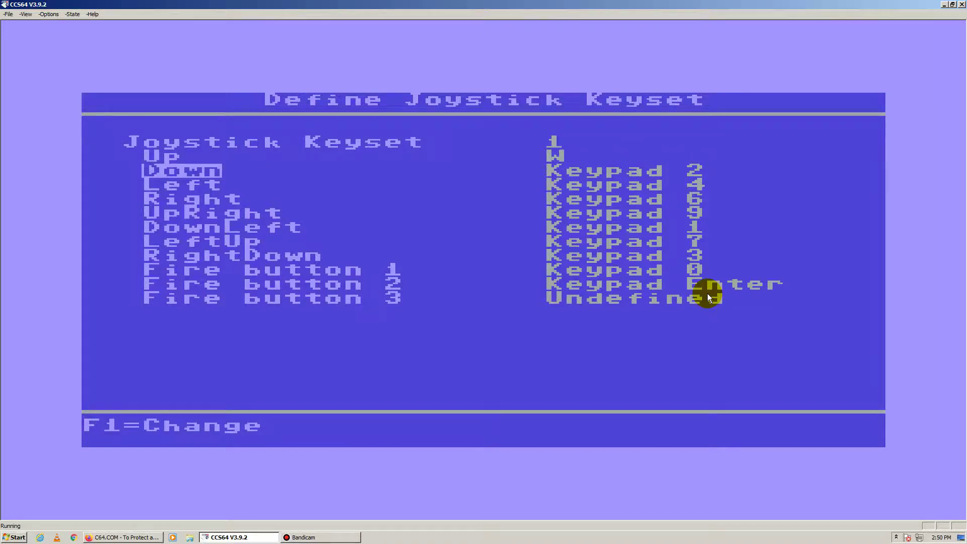
key("F1")
key("s")
key("Down")
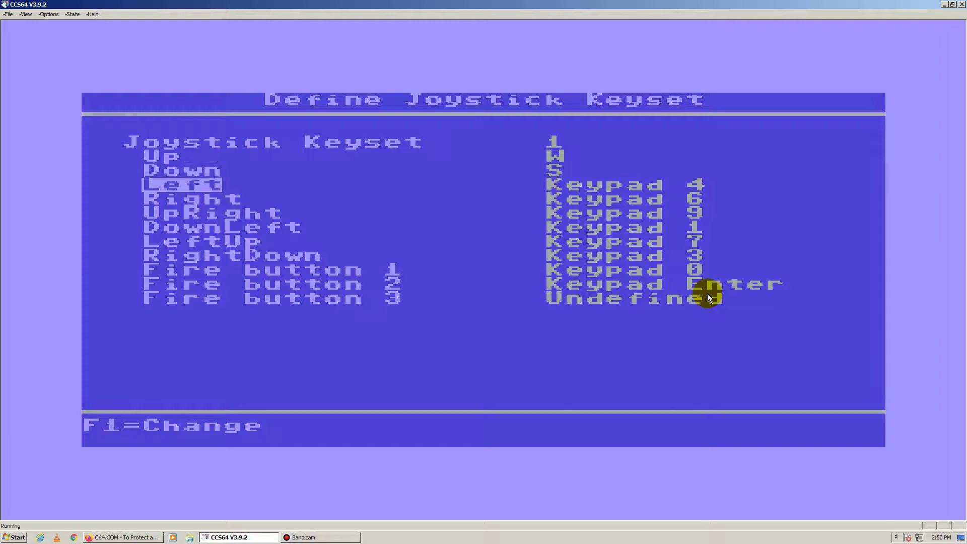
key("F1")
key("a")
key("Down")
key("F1")
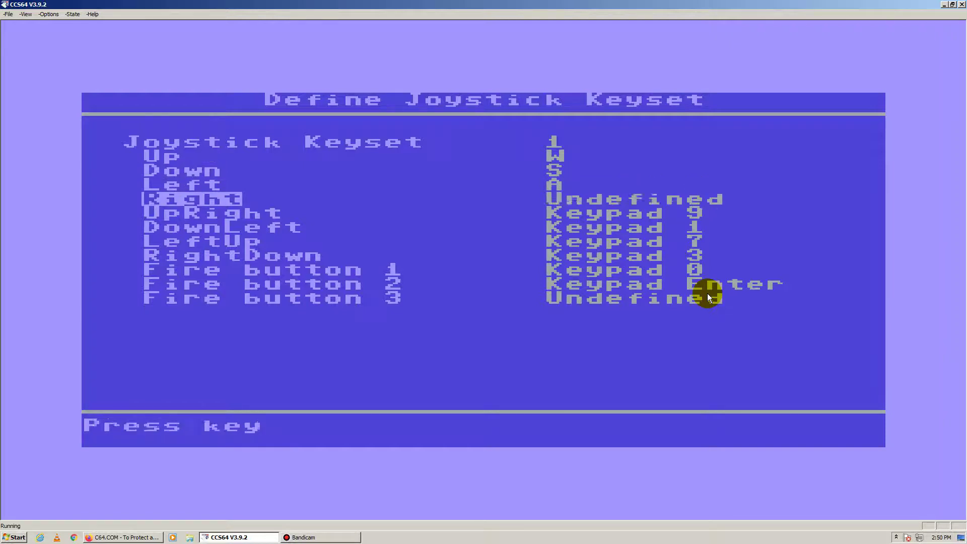
key("d")
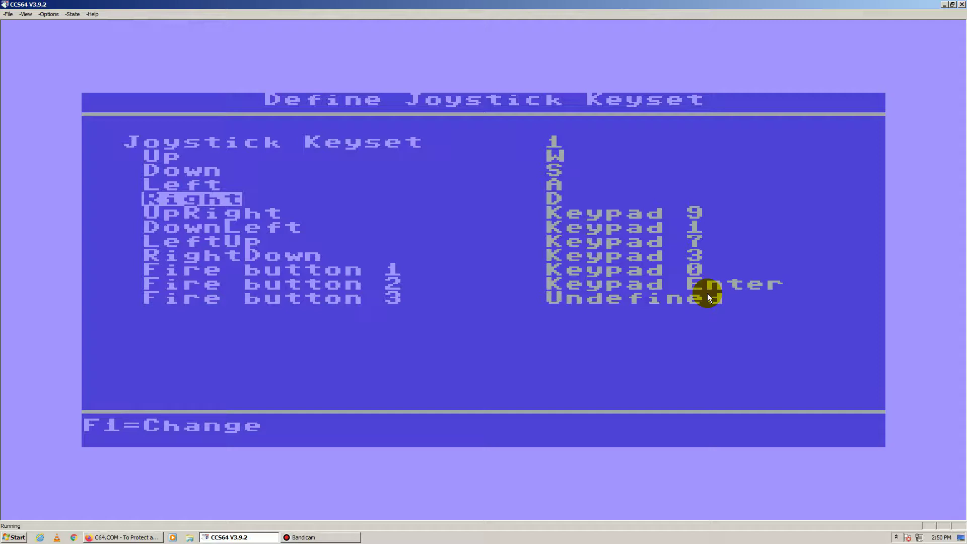
Review the diagonal direction assignments of joystick keyset 1 and return to the Up direction.
key("Down")
key("Down")
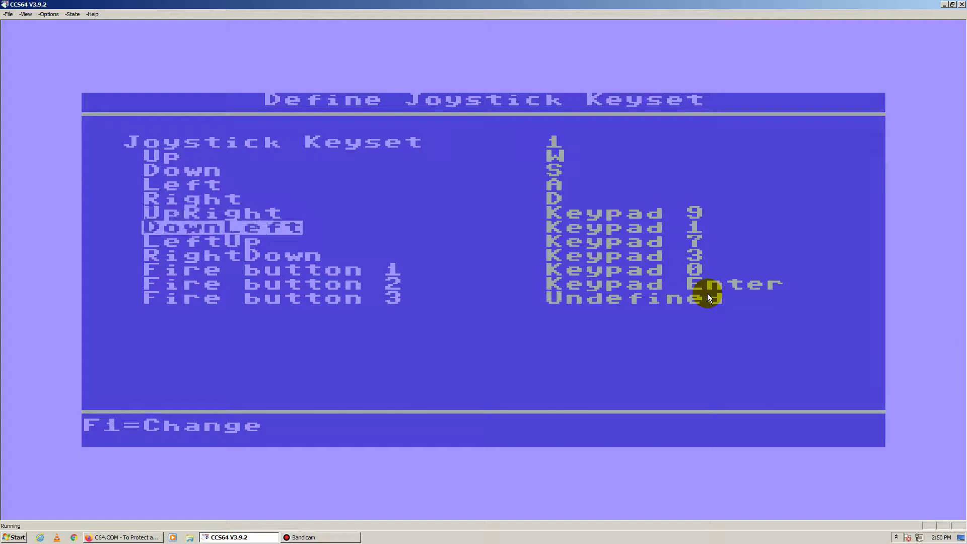
key("Down")
key("Down")
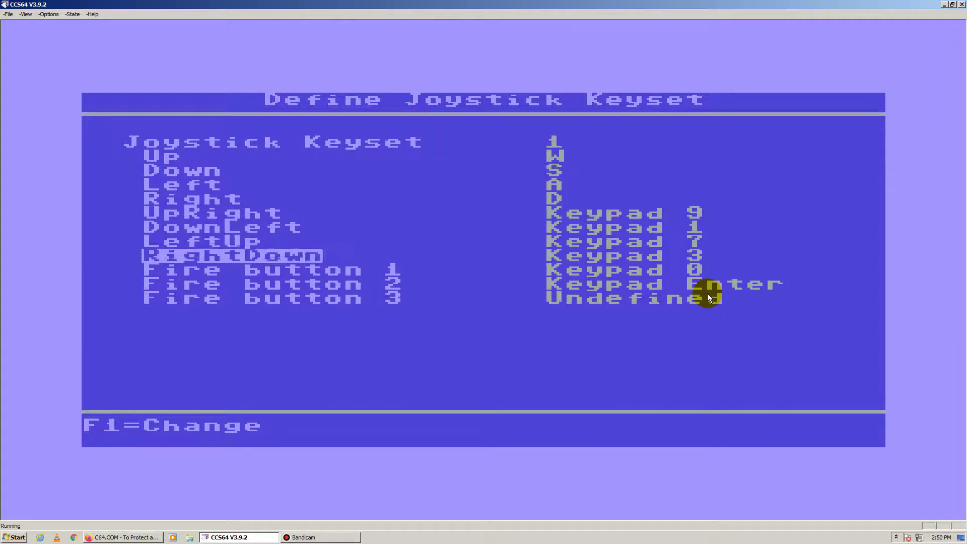
key("Up")
key("Up")
key("Up")
key("Up")
key("Up")
key("Up")
key("Up")
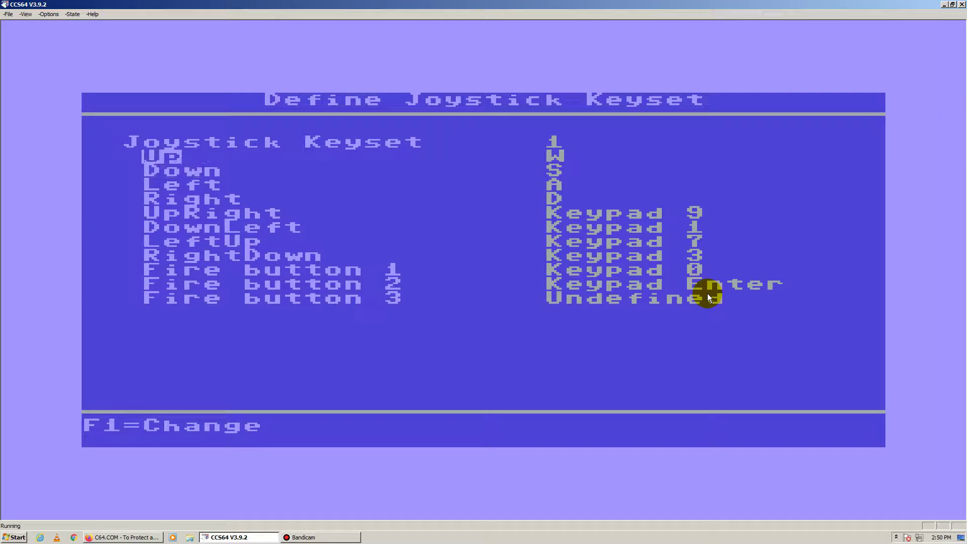
Assign Keypad 8, 2, 4 and 6 to the Up, Down, Left and Right directions of joystick keyset 1.
key("F1")
key("KP_8")
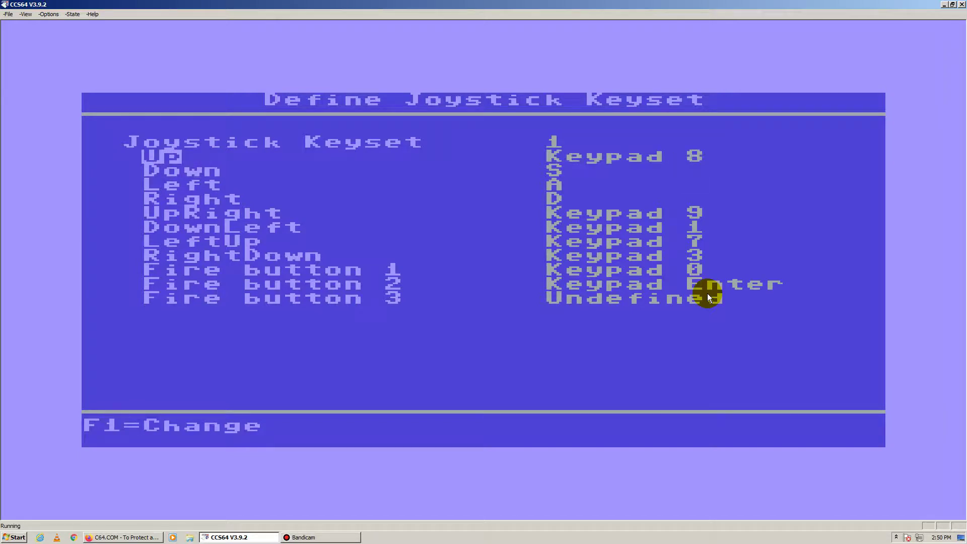
key("Down")
key("F1")
key("KP_2")
key("Down")
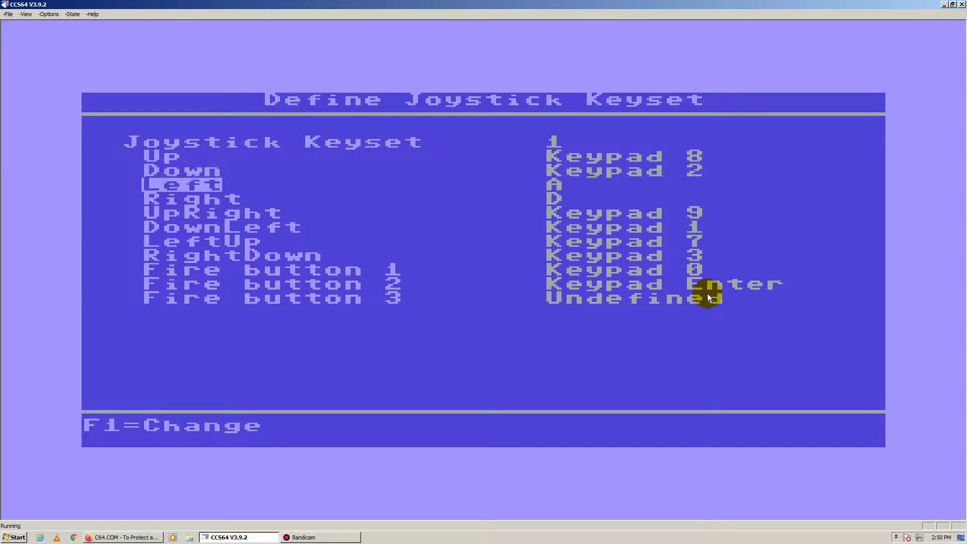
key("F1")
key("KP_4")
key("Down")
key("F1")
key("KP_6")
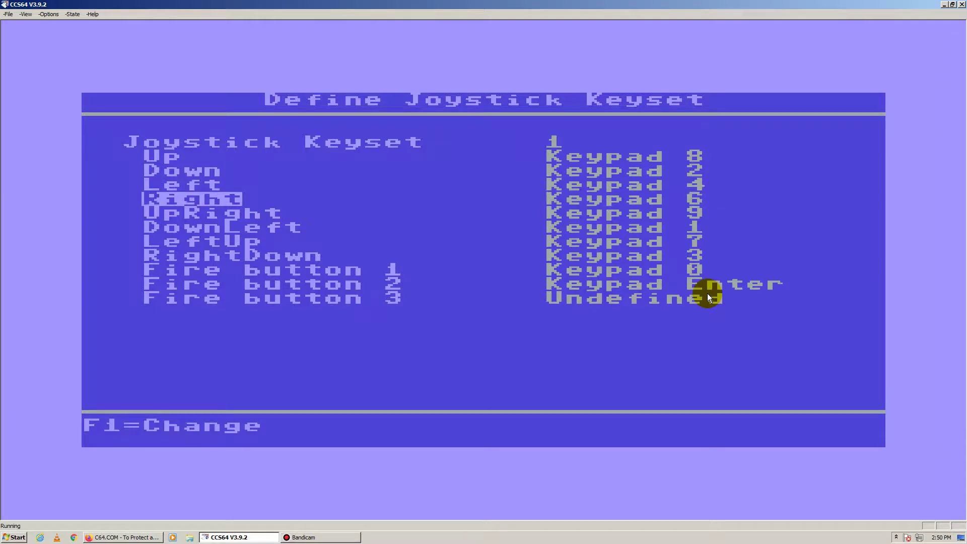
Examine the diagonal direction and fire button assignments of joystick keyset 1.
key("Down")
key("Down")
key("Down")
key("Down")
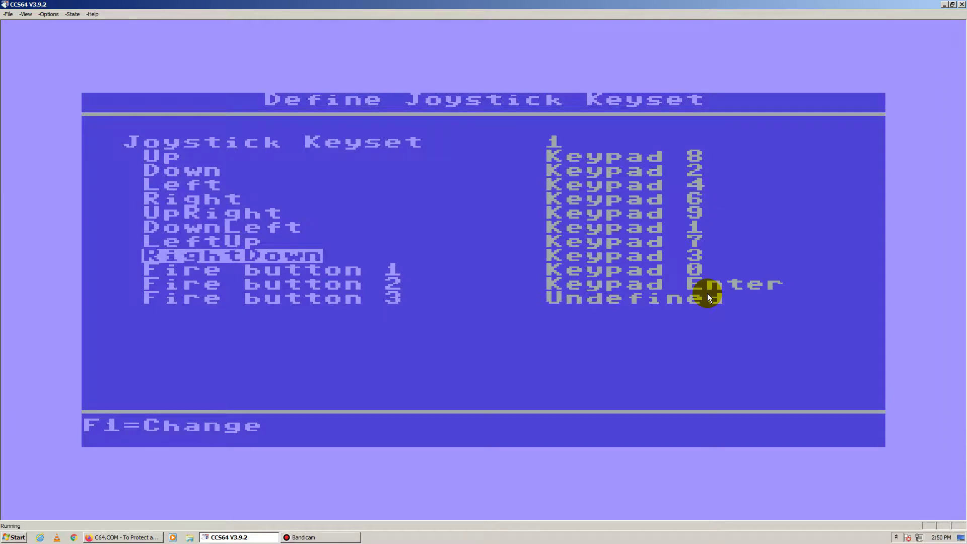
key("Down")
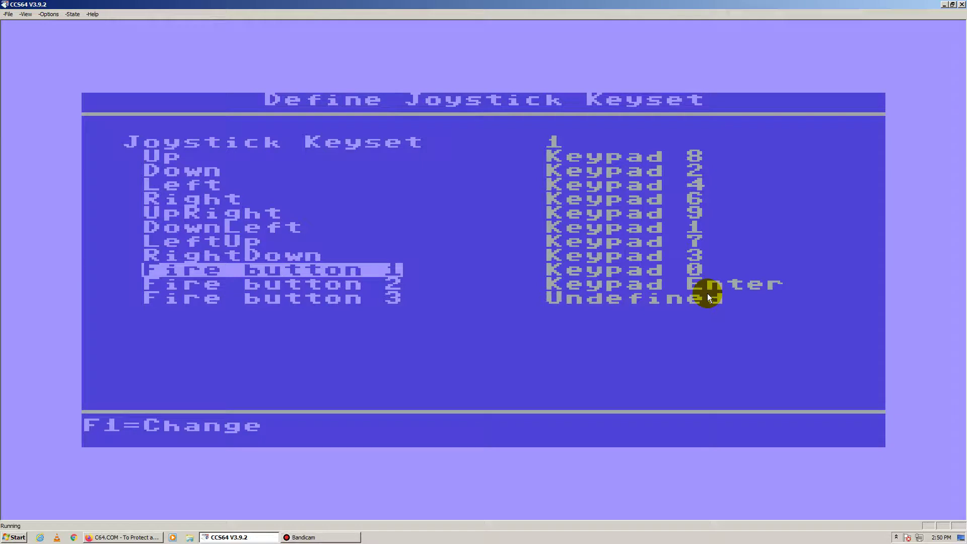
key("Down")
key("Up")
key("Down")
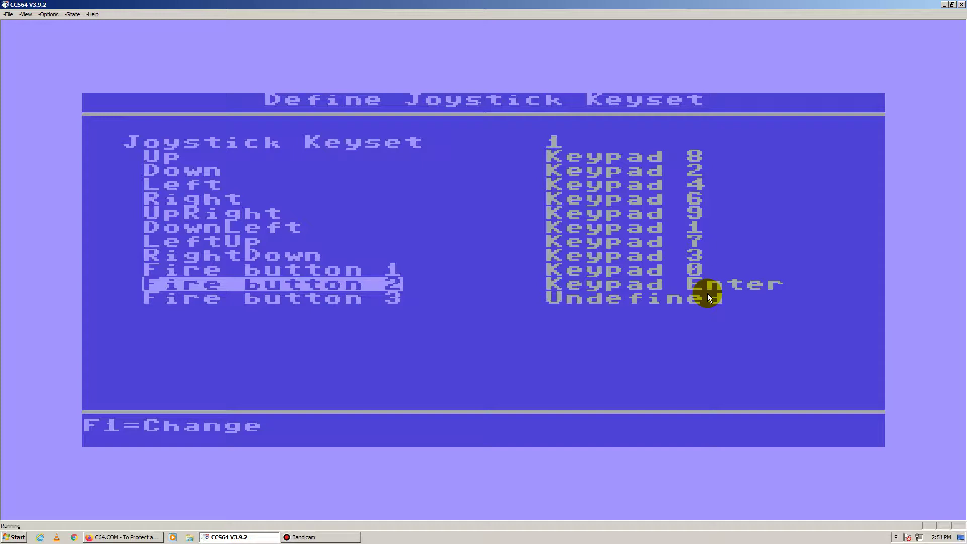
Examine the key assignments of joystick keysets 2 and 3, and return to the input settings.
key("Up")
key("Up")
key("Up")
key("Up")
key("Up")
key("Up")
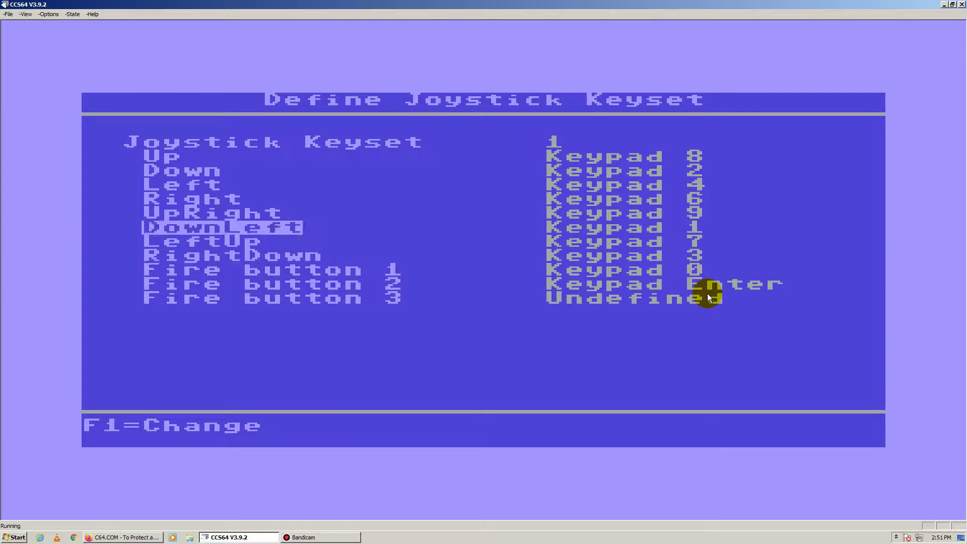
key("Up")
key("Up")
key("Up")
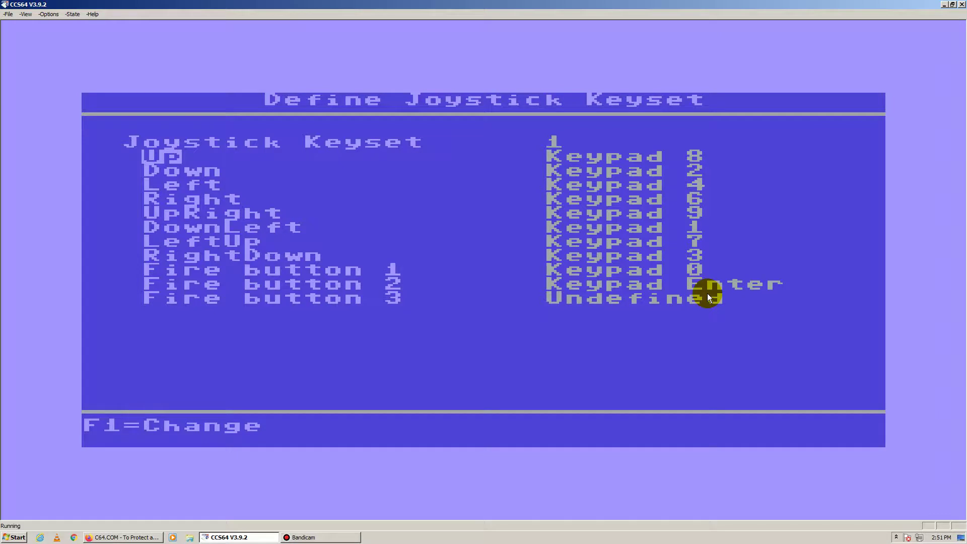
key("Up")
key("F1")
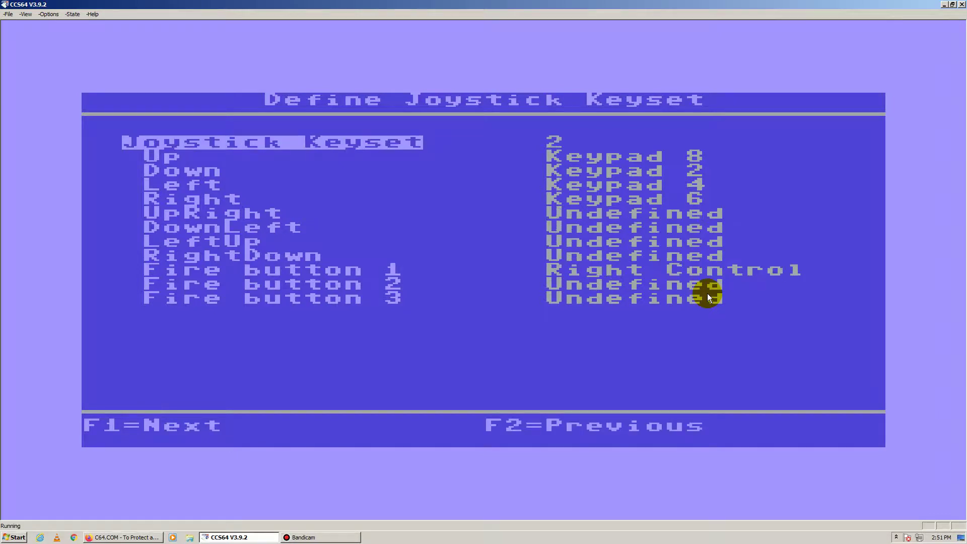
key("F1")
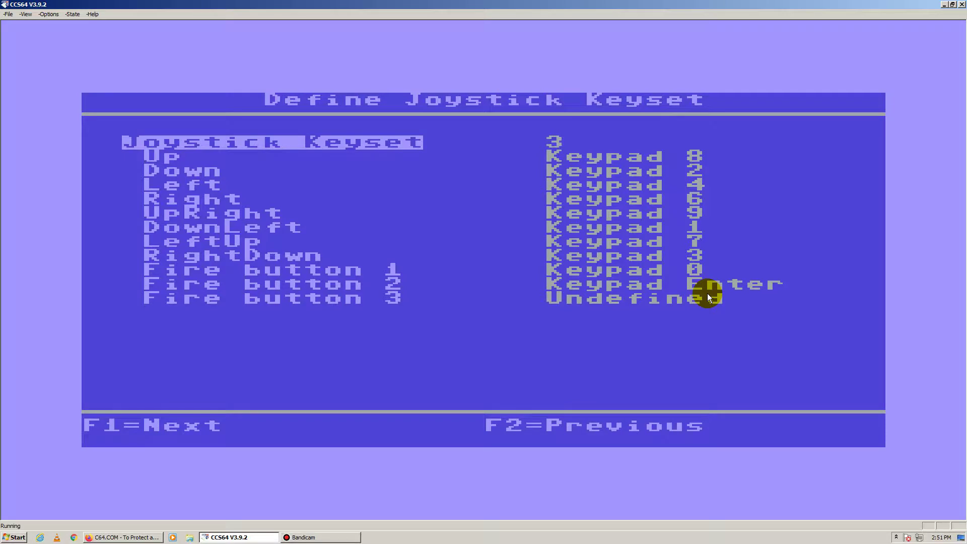
key("F2")
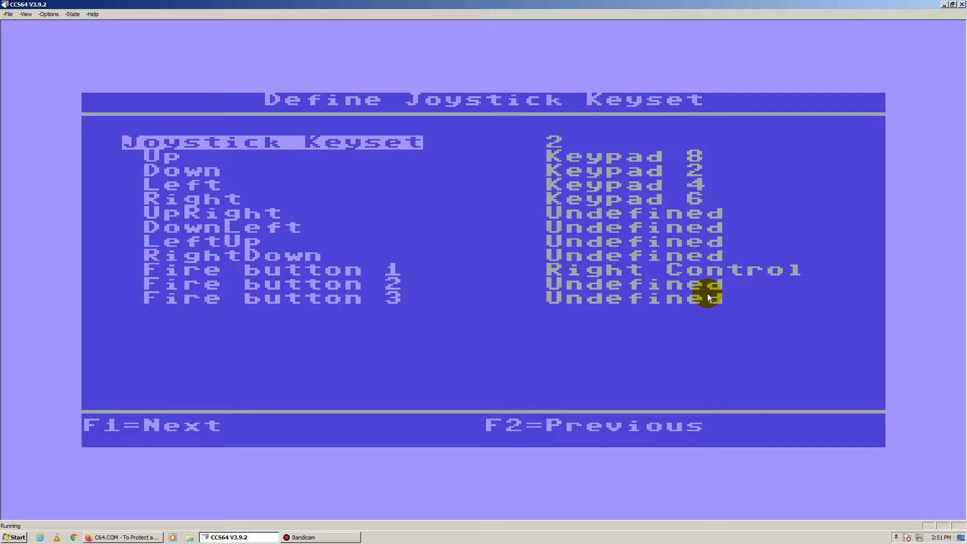
key("Escape")
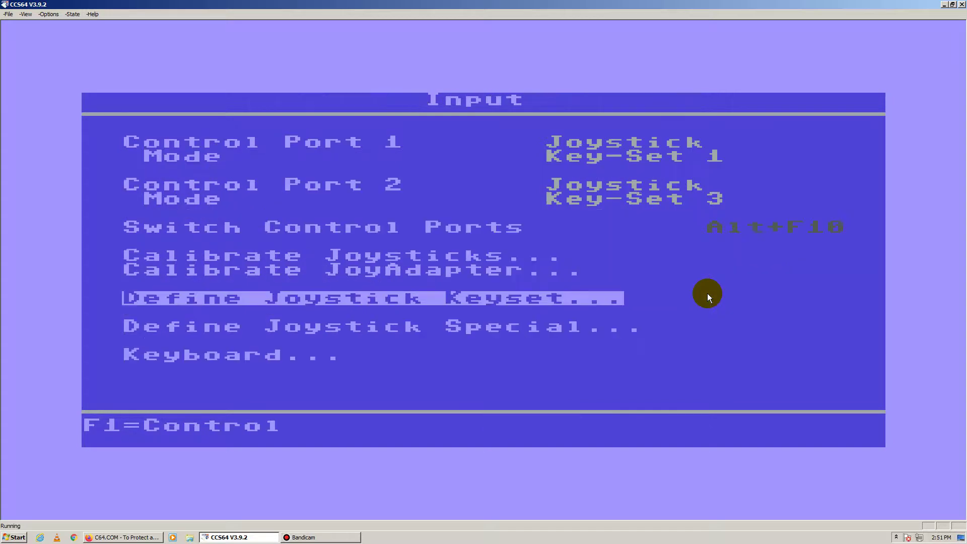
Examine the joystick keyset modes assigned to control ports 1 and 2.
key("Up")
key("Up")
key("Up")
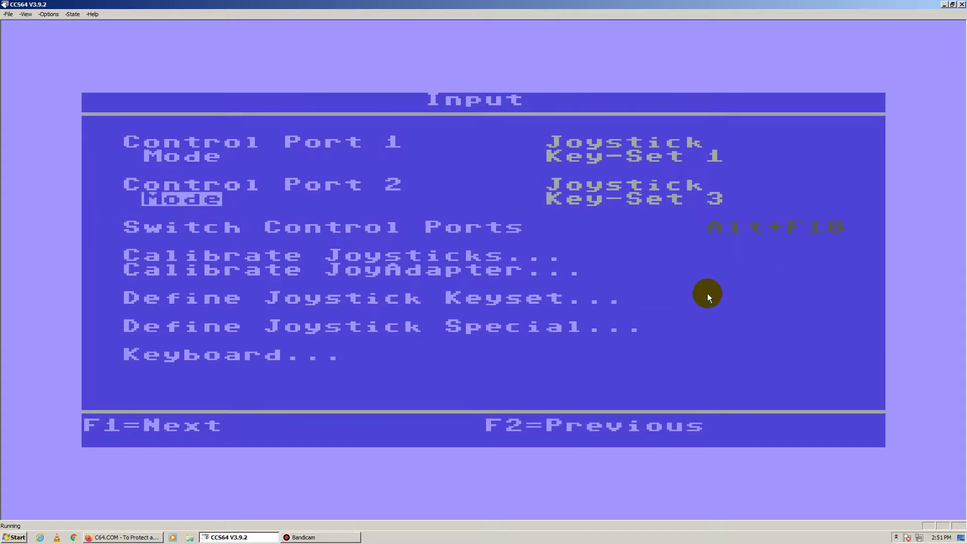
key("Up")
key("Up")
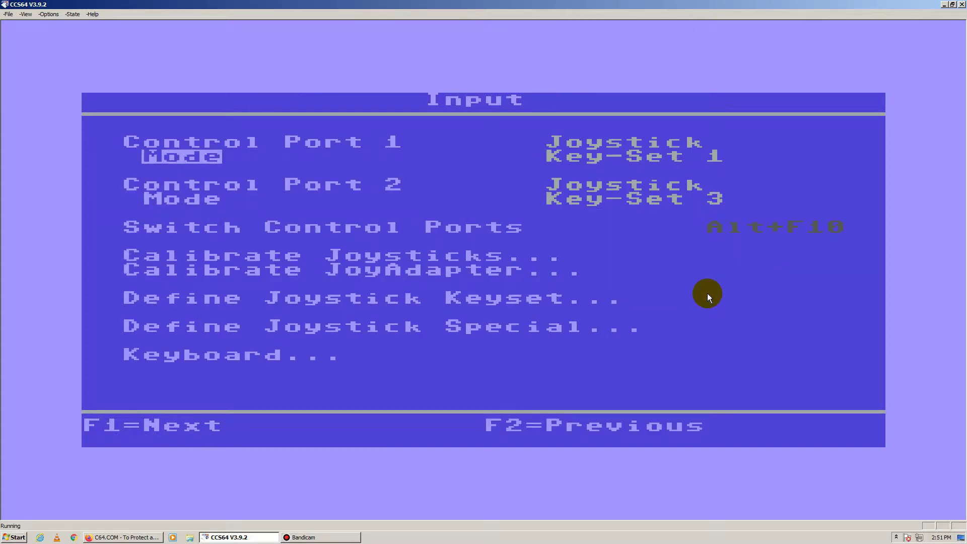
key("Down")
key("Down")
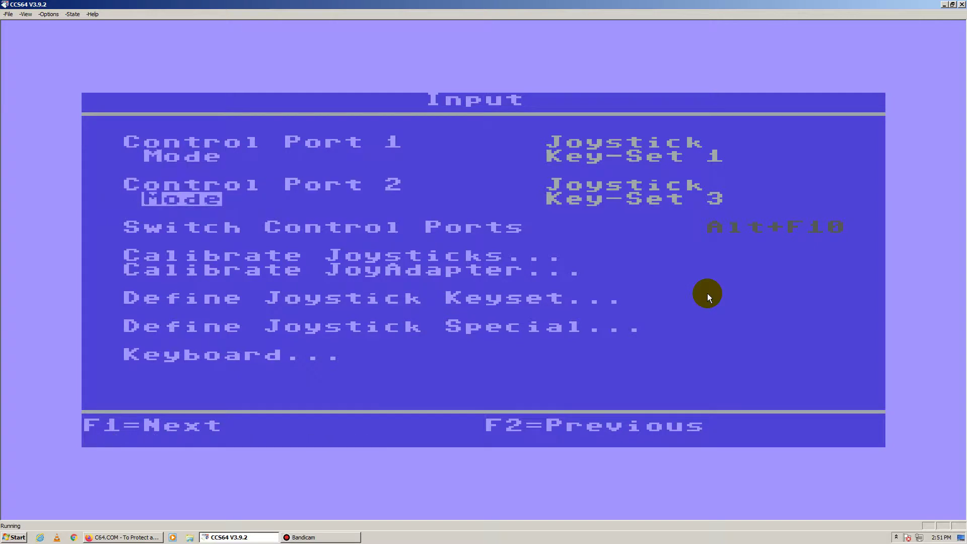
key("Up")
key("Up")
key("Up")
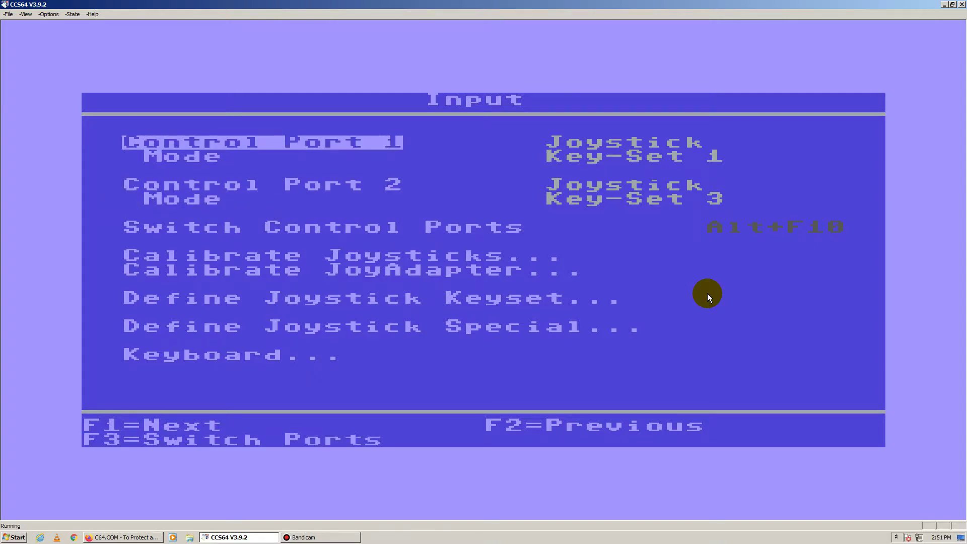
key("Down")
key("Down")
key("Down")
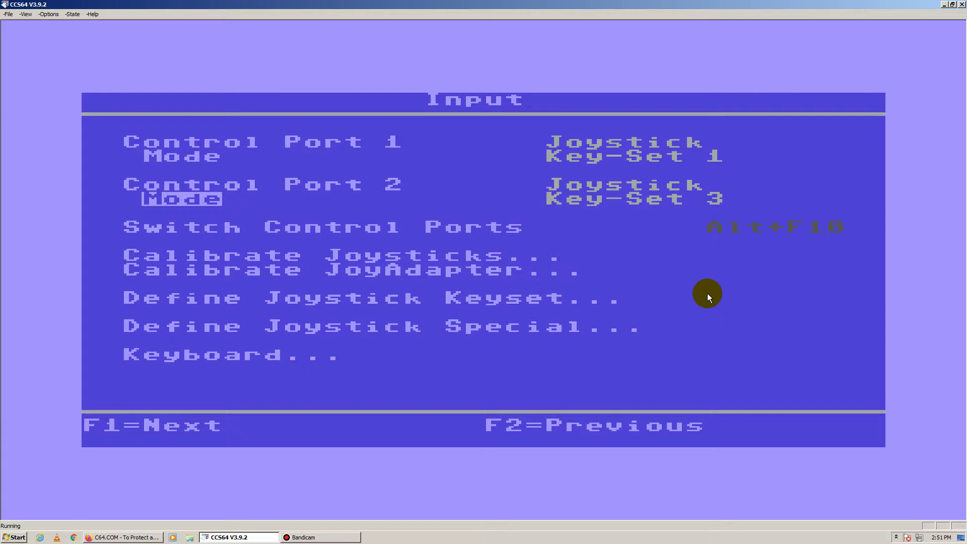
Open the keyboard mapping settings from the input settings.
key("Down")
key("Down")
key("Down")
key("Down")
key("Down")
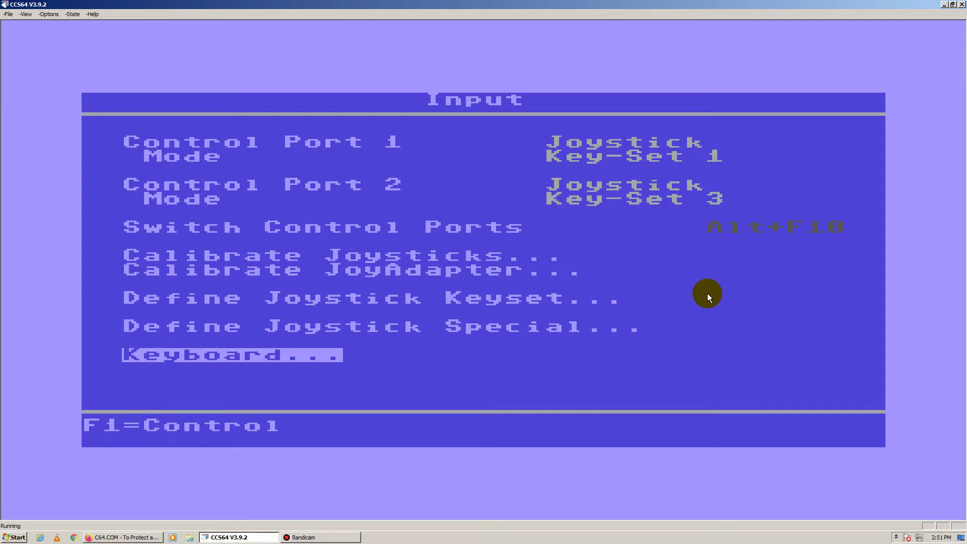
key("Return")
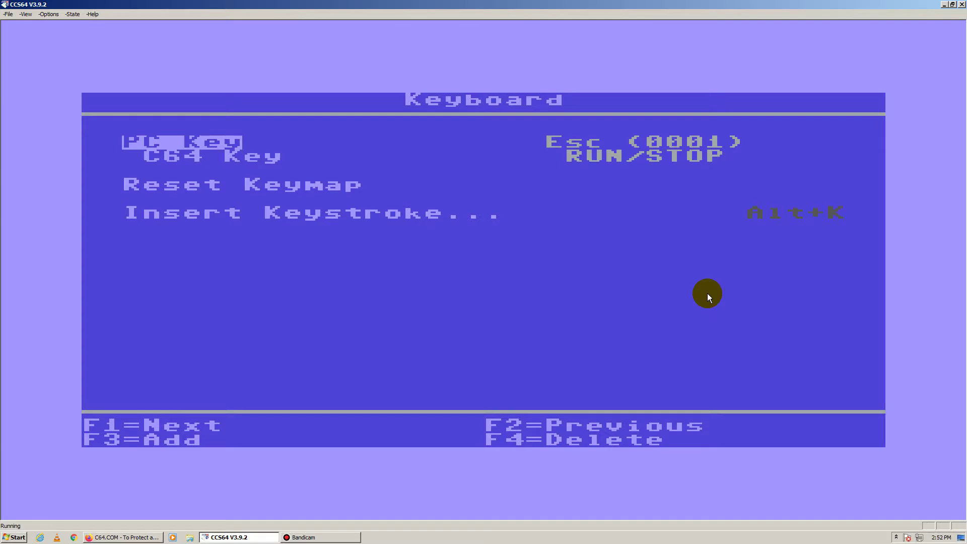
Browse the C64 keys offered for keystroke insertion, including SHIFT, and return to the BASIC screen.
key("Down")
key("Down")
key("Down")
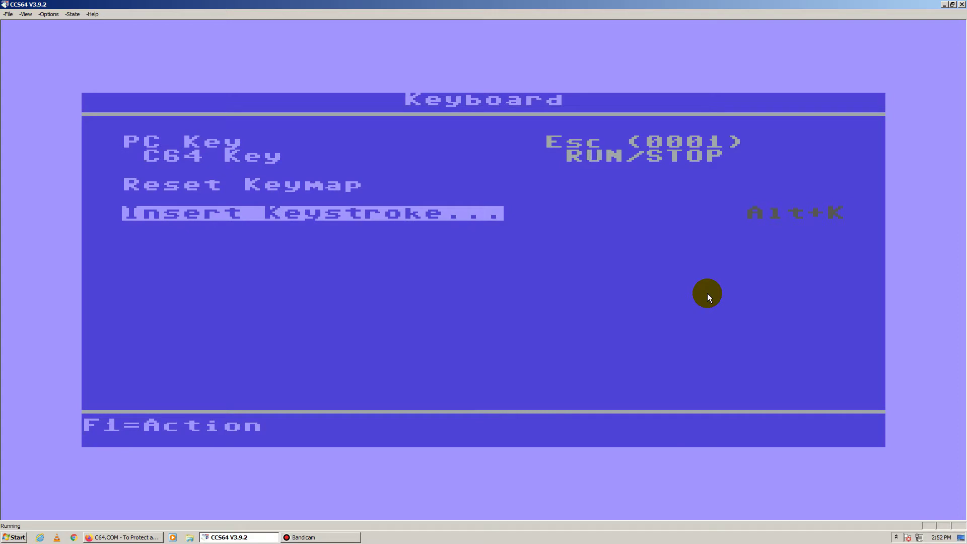
key("F1")
key("Left")
key("Left")
key("Left")
key("Left")
key("Left")
key("Left")
key("Left")
key("Left")
key("Left")
key("Left")
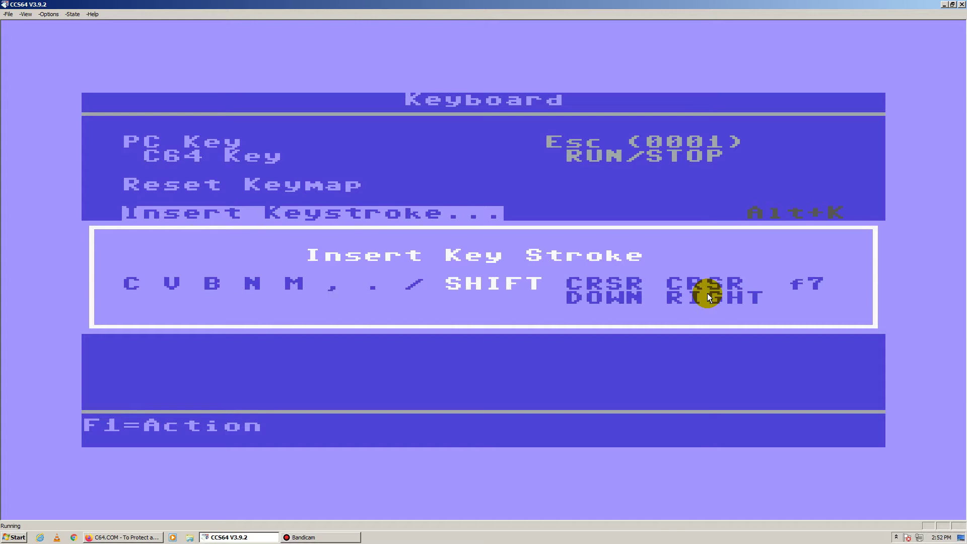
key("Escape")
key("Escape")
key("Escape")
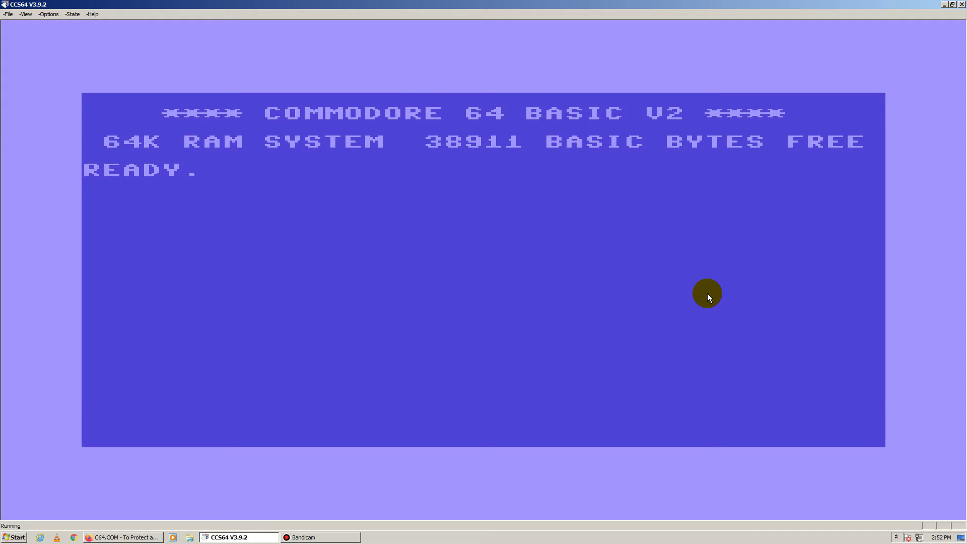
Toggle the BASIC screen's character set repeatedly between uppercase and lowercase, ending on uppercase.
key("ctrl+shift")
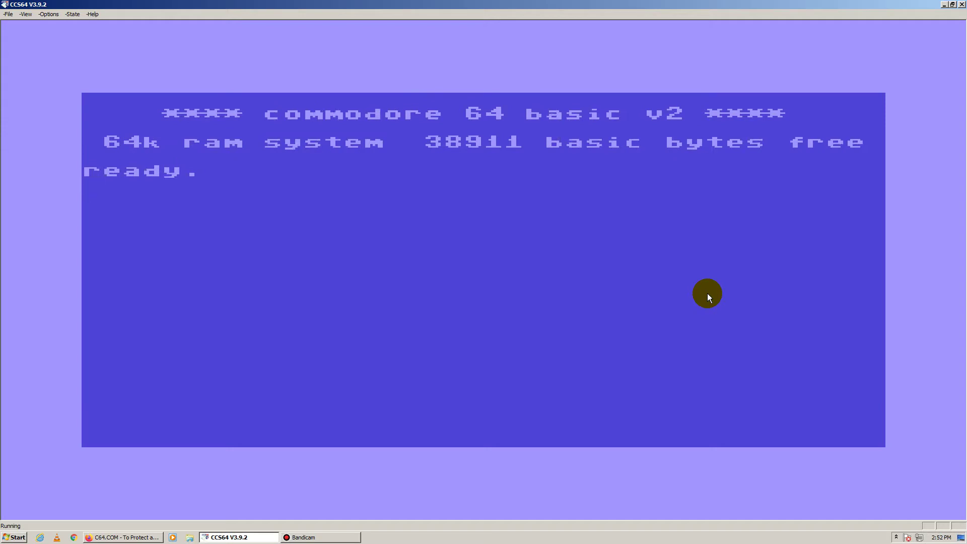
key("ctrl+shift")
key("ctrl+shift")
key("ctrl+shift")
key("ctrl+shift")
key("ctrl+shift")
key("ctrl+shift")
key("ctrl+shift")
key("ctrl+shift")
key("ctrl+shift")
key("ctrl+shift")
key("ctrl+shift")
key("ctrl+shift")
key("ctrl+shift")
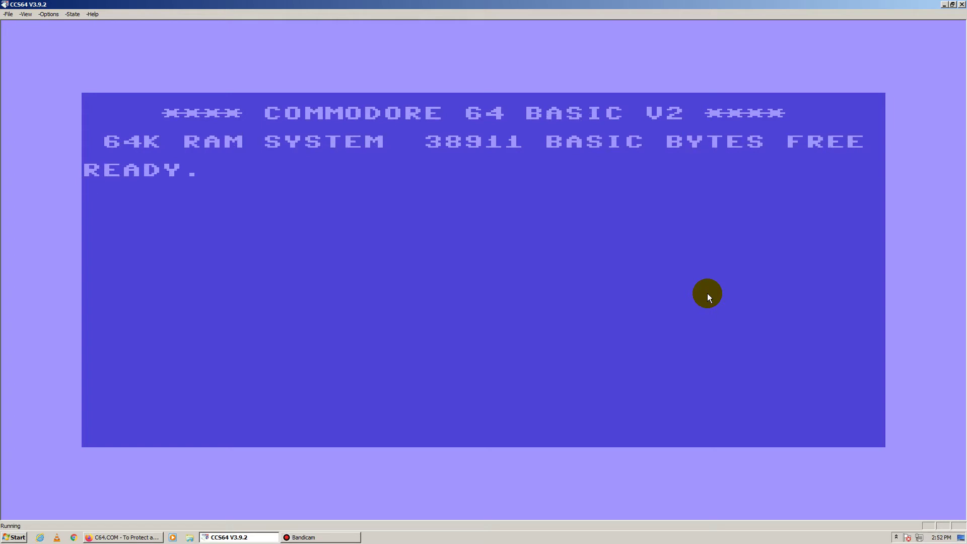